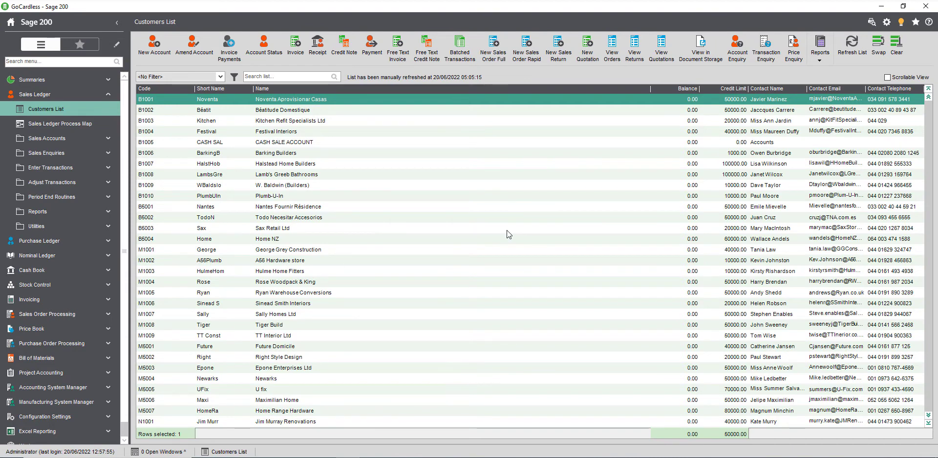
# Submit the Invoice Payments sign-up from the Invoice Payments tab of Cash Book Settings.
pyautogui.click(57, 272)
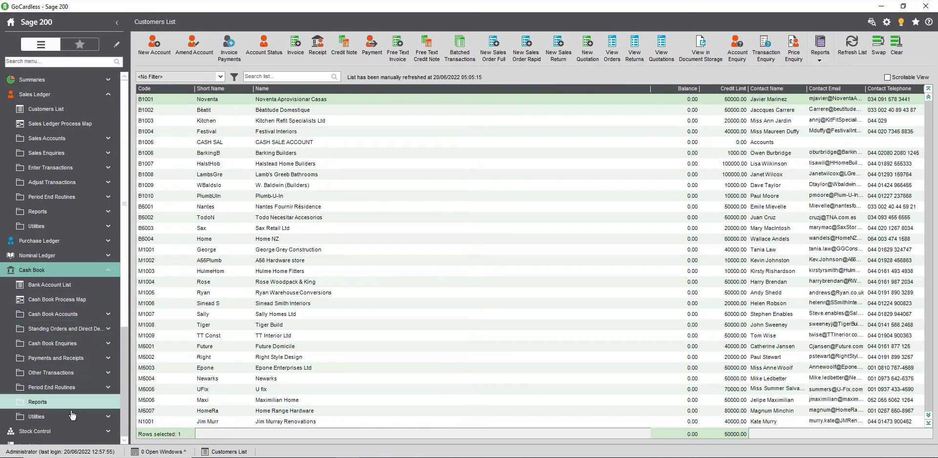
pyautogui.click(76, 417)
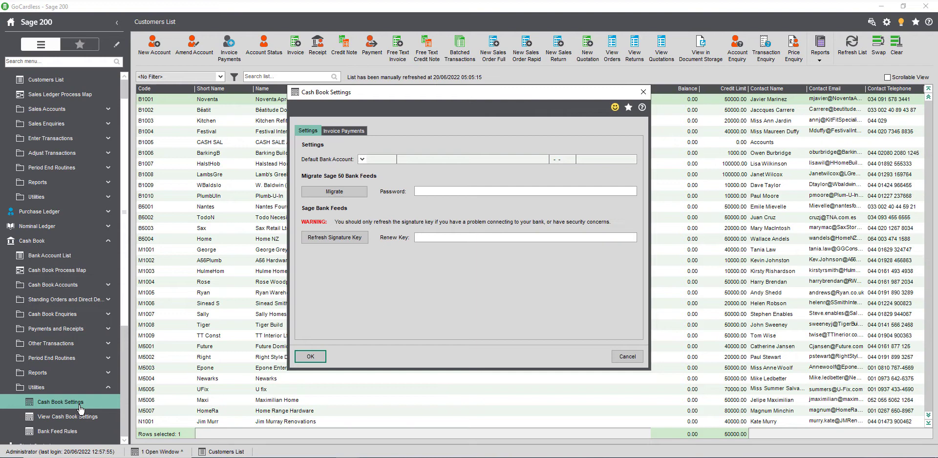
pyautogui.click(340, 131)
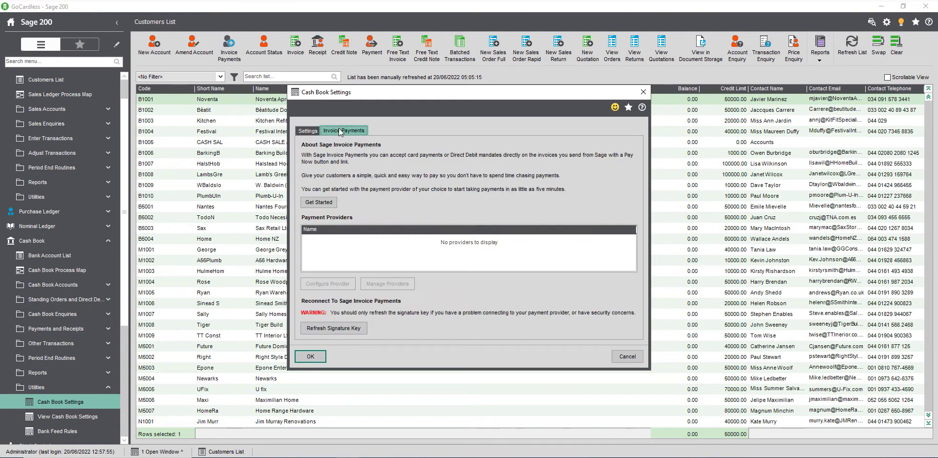
pyautogui.click(320, 201)
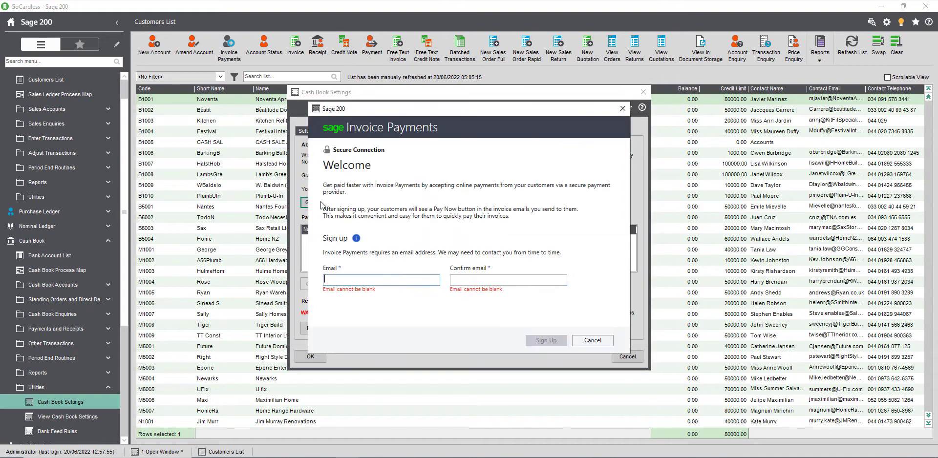
pyautogui.click(543, 341)
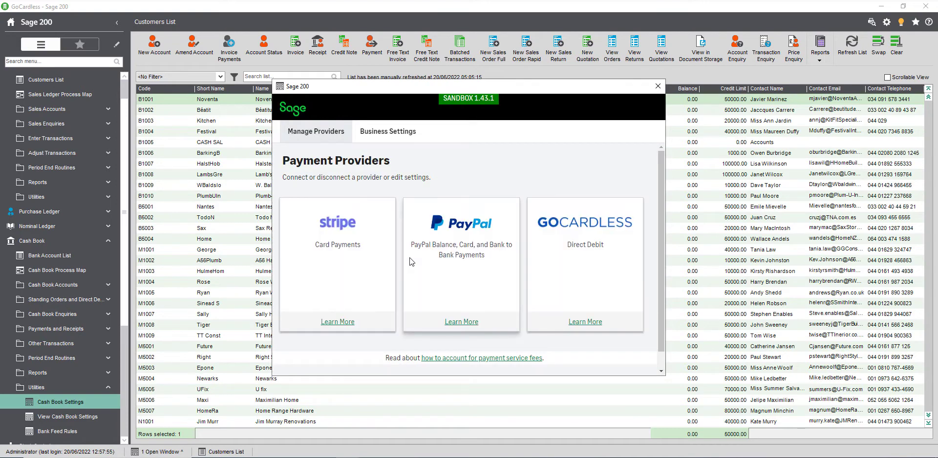
# Start connecting a GoCardless account and enter the account holder's first and last name.
pyautogui.click(576, 253)
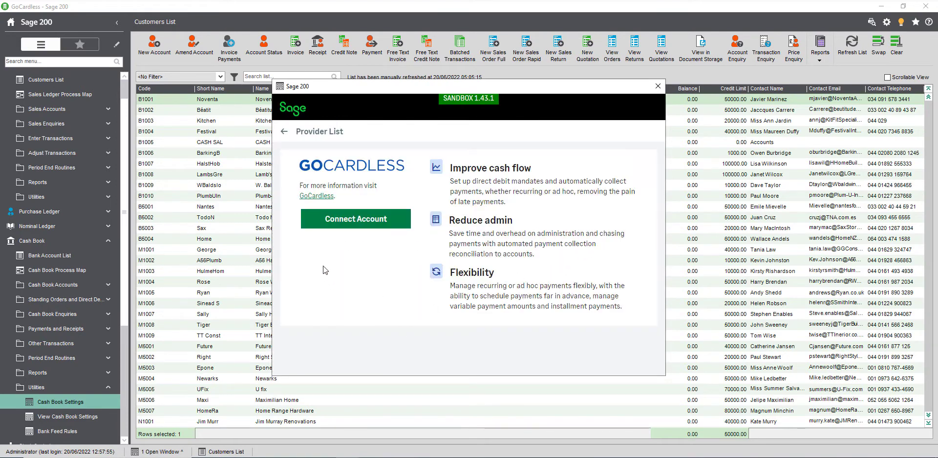
pyautogui.click(336, 224)
pyautogui.scroll(-1, 336, 224)
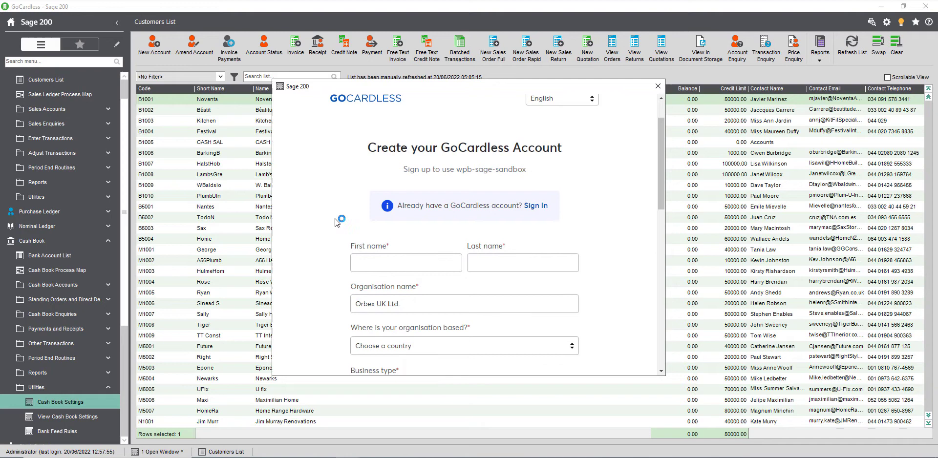
pyautogui.click(368, 261)
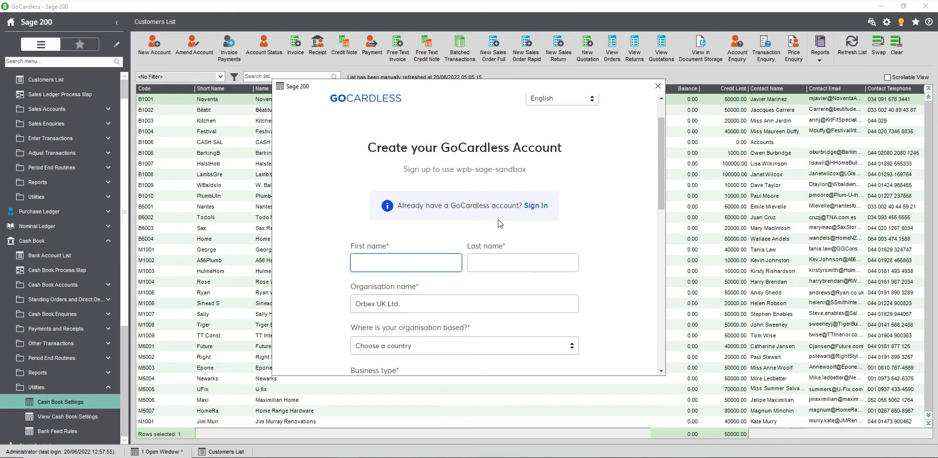
pyautogui.press('Tab')
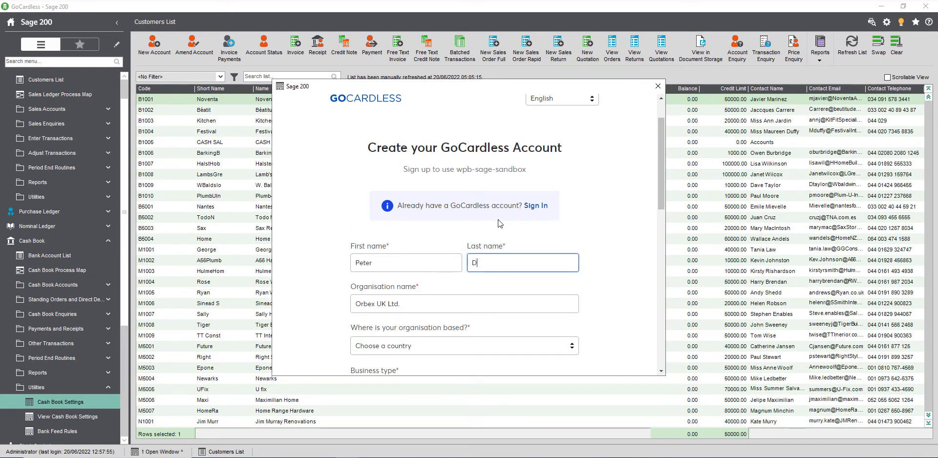
pyautogui.press('Tab')
pyautogui.press('Tab')
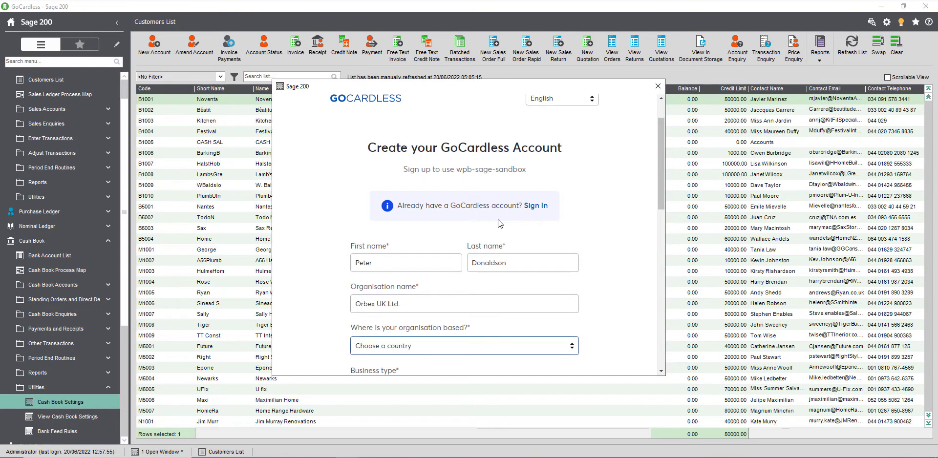
# Set country United Kingdom and business type Limited company, then create the GoCardless account.
pyautogui.scroll(-3, 488, 219)
pyautogui.click(570, 201)
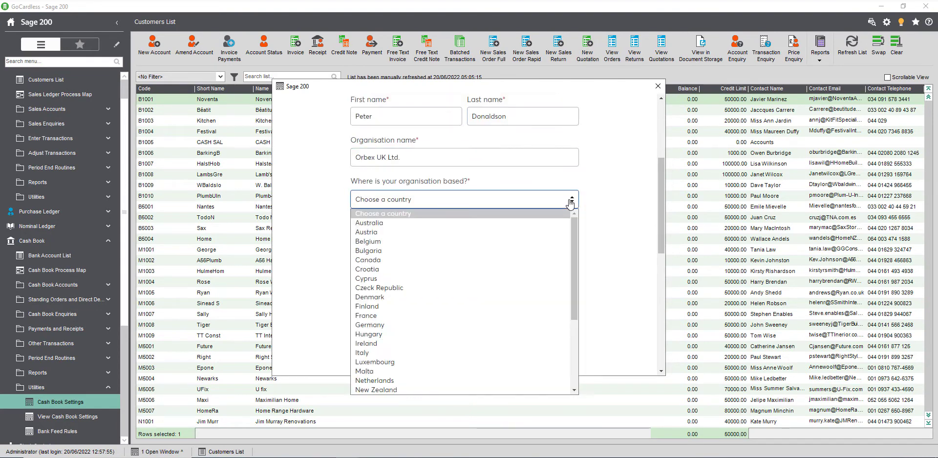
pyautogui.press('u')
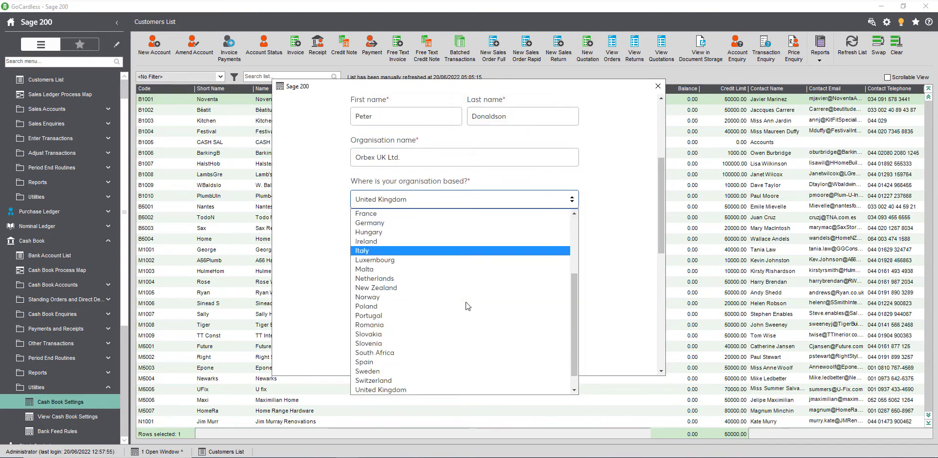
pyautogui.click(428, 388)
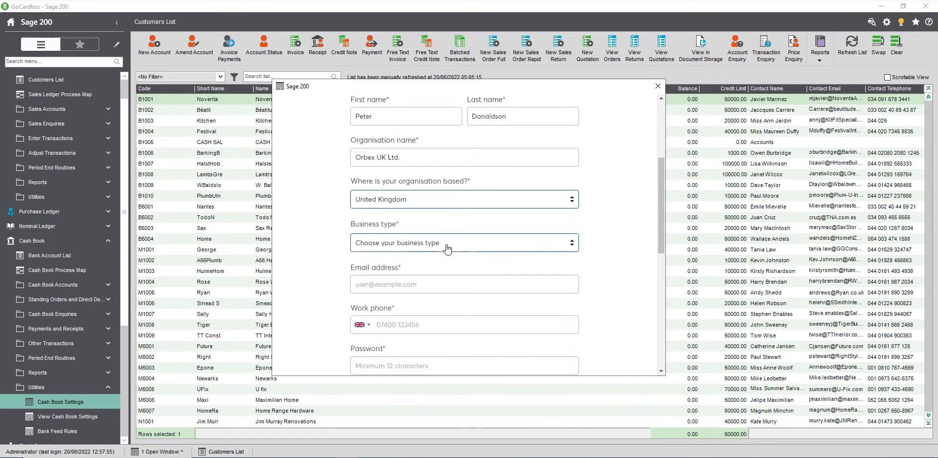
pyautogui.click(447, 248)
pyautogui.click(431, 274)
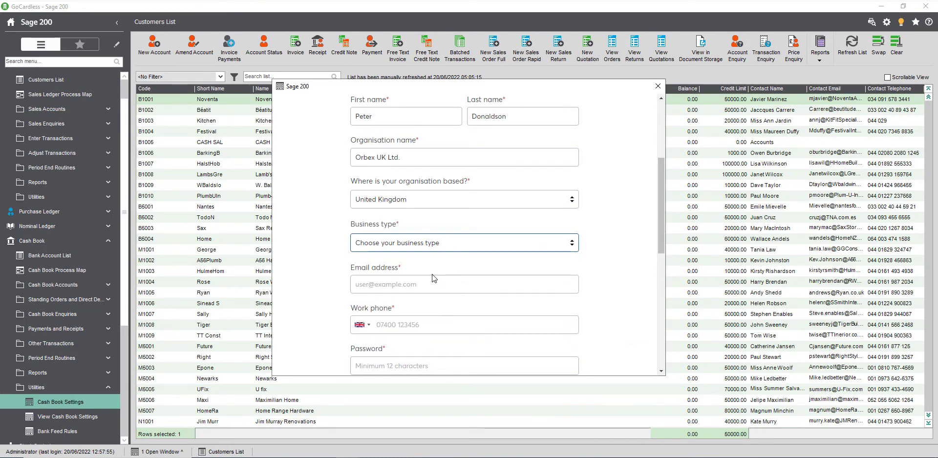
pyautogui.click(424, 282)
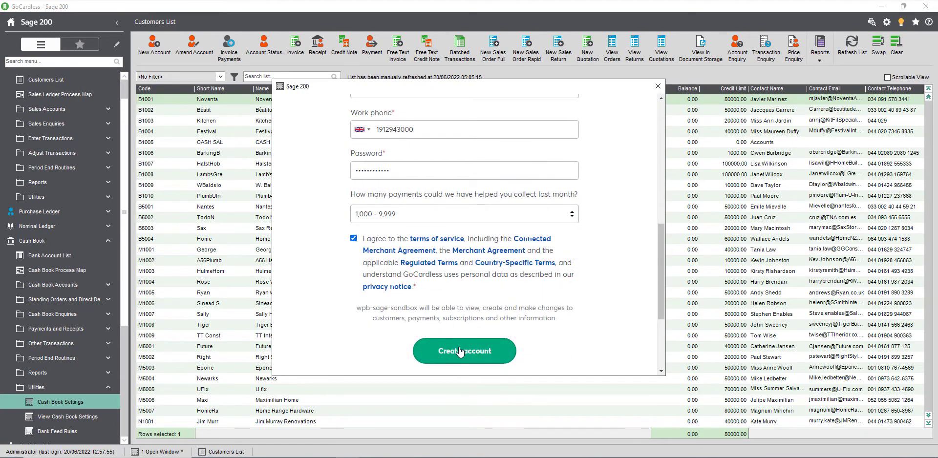
pyautogui.click(460, 350)
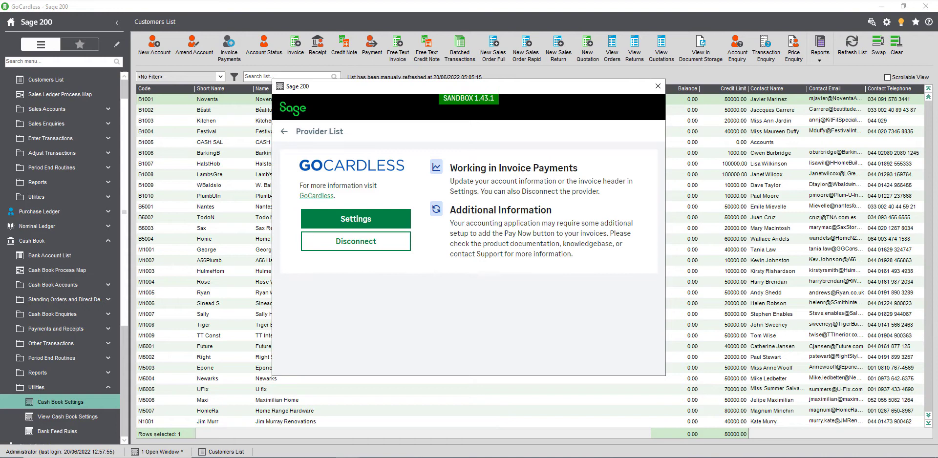
# Close the GoCardless provider window and save the Cash Book Settings.
pyautogui.press('Tab')
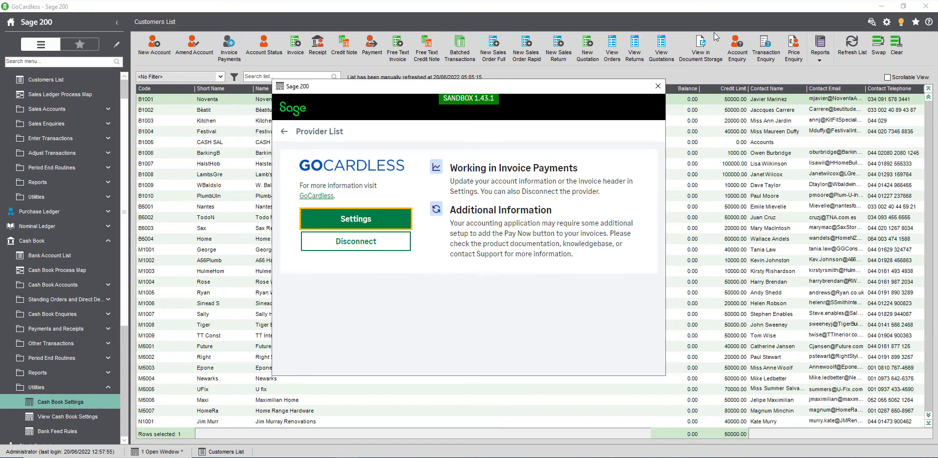
pyautogui.click(658, 89)
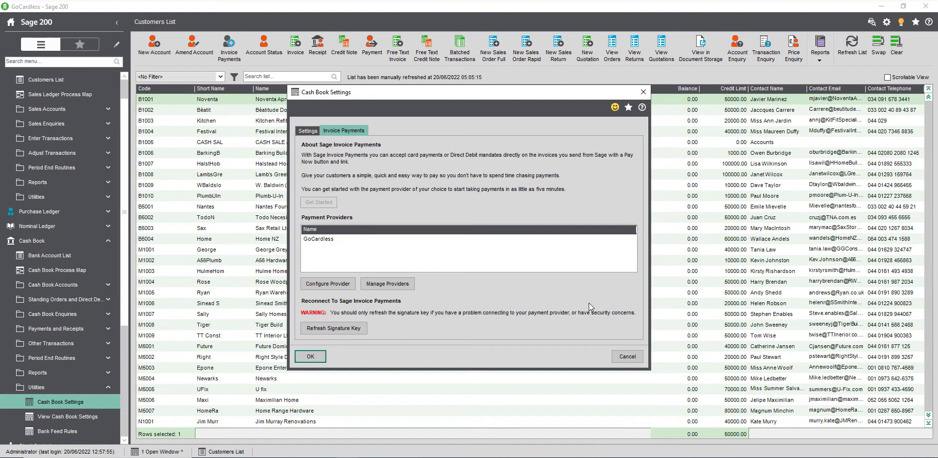
pyautogui.click(318, 358)
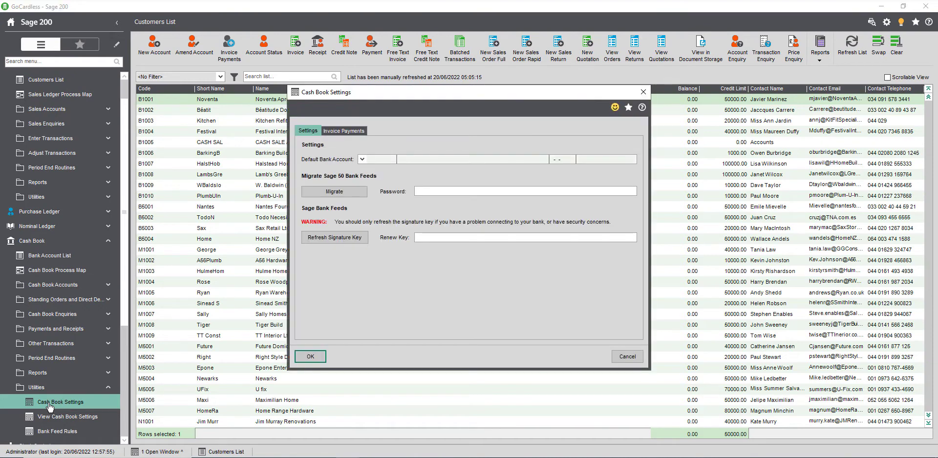
# In the GoCardless provider settings, start a new bank account described 'GoCardless Account'.
pyautogui.click(349, 131)
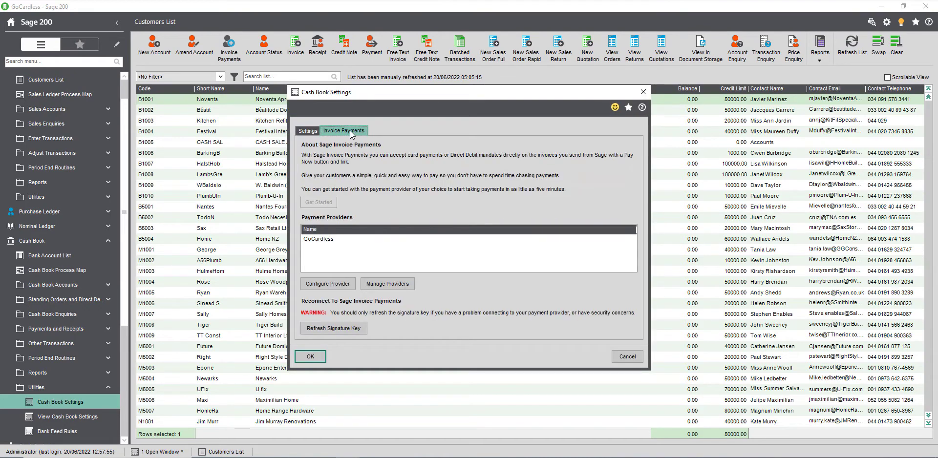
pyautogui.click(326, 239)
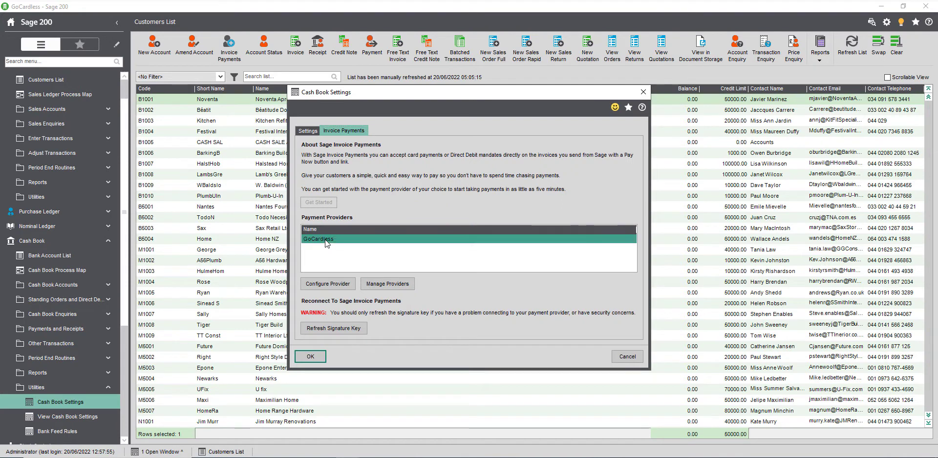
pyautogui.click(334, 283)
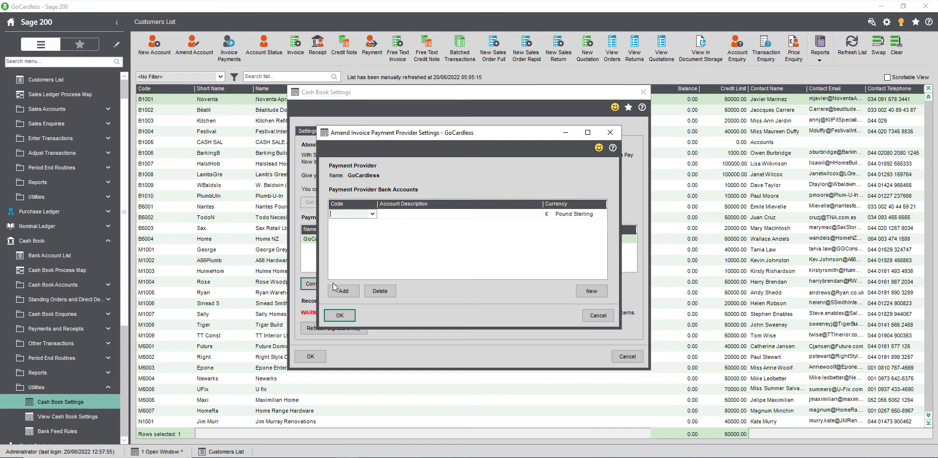
pyautogui.click(596, 292)
pyautogui.press('Tab')
pyautogui.write('GoCardless')
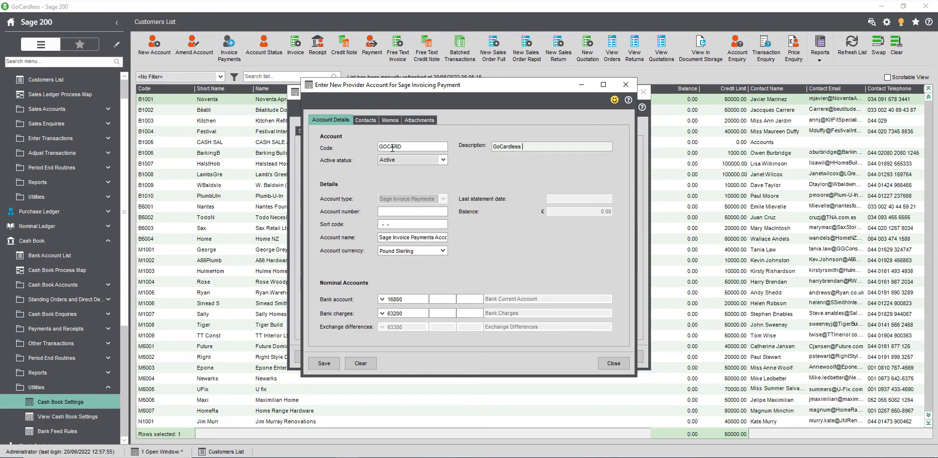
pyautogui.write(' Account')
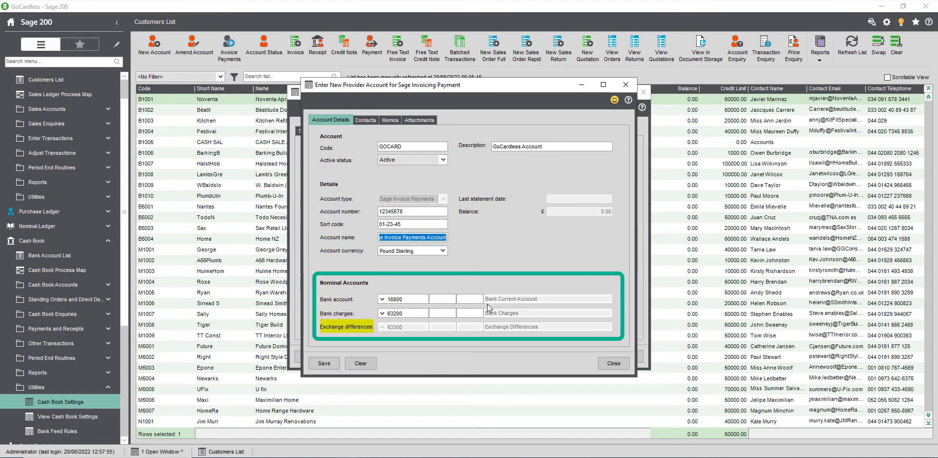
# Save the new account, assign GOCARD as the GoCardless provider's bank account, and confirm.
pyautogui.click(318, 366)
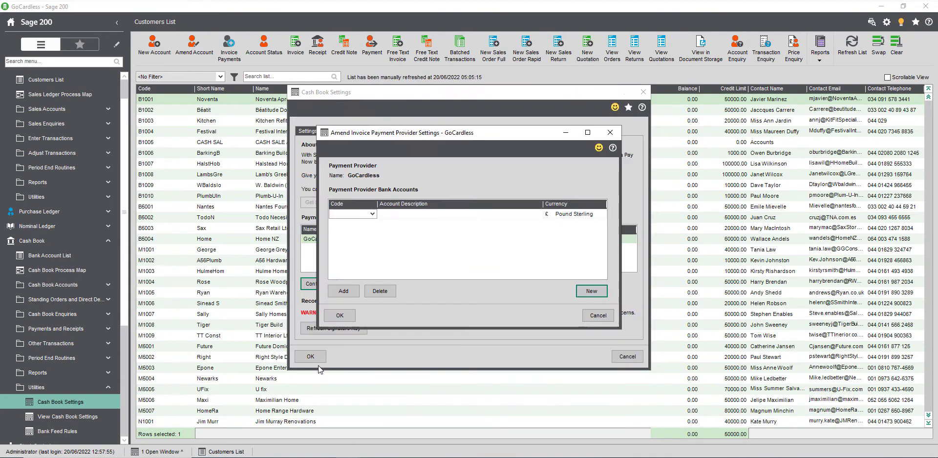
pyautogui.click(372, 214)
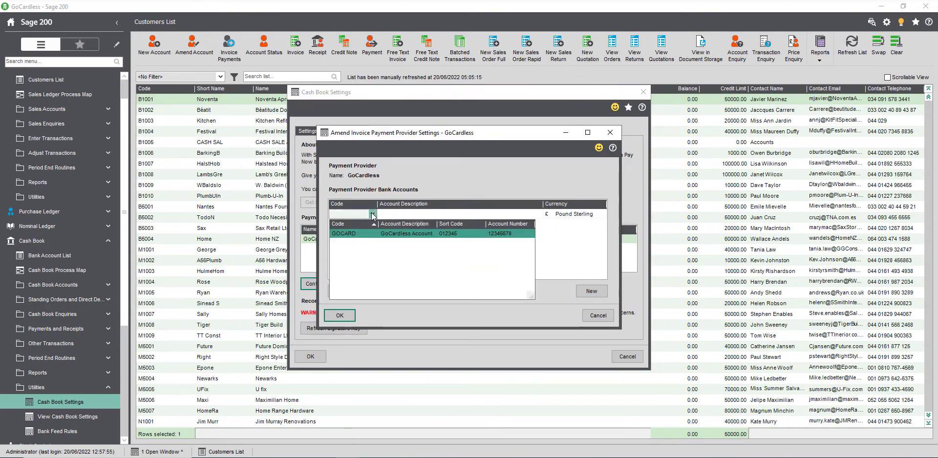
pyautogui.click(368, 234)
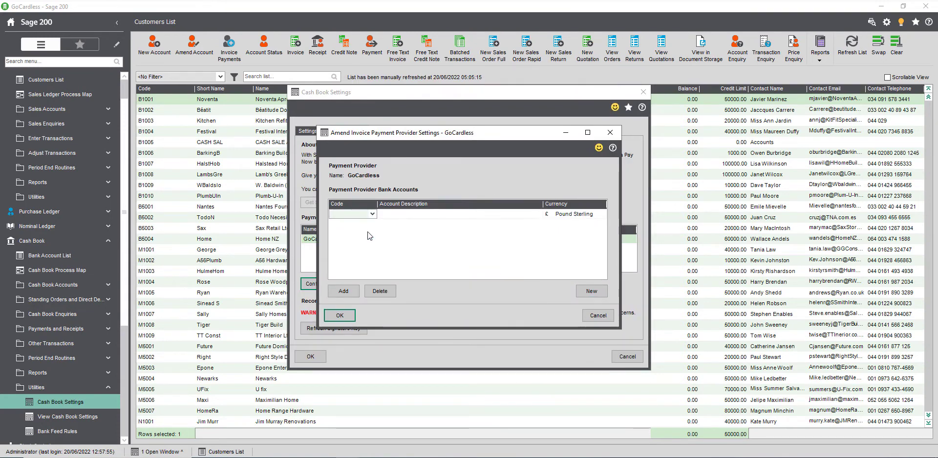
pyautogui.click(348, 316)
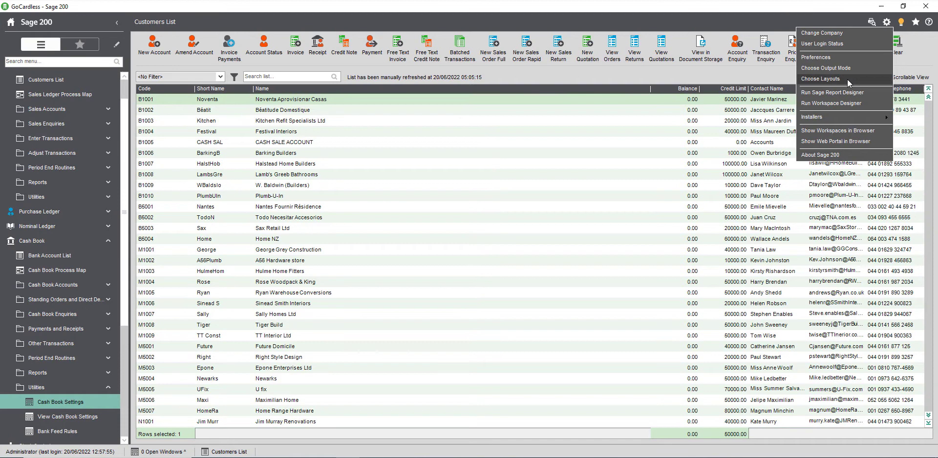
# In Choose Layouts, point SOPInvoice to SOP Invoice Payment Service Provider (Email Plain Paper).layout.
pyautogui.click(847, 79)
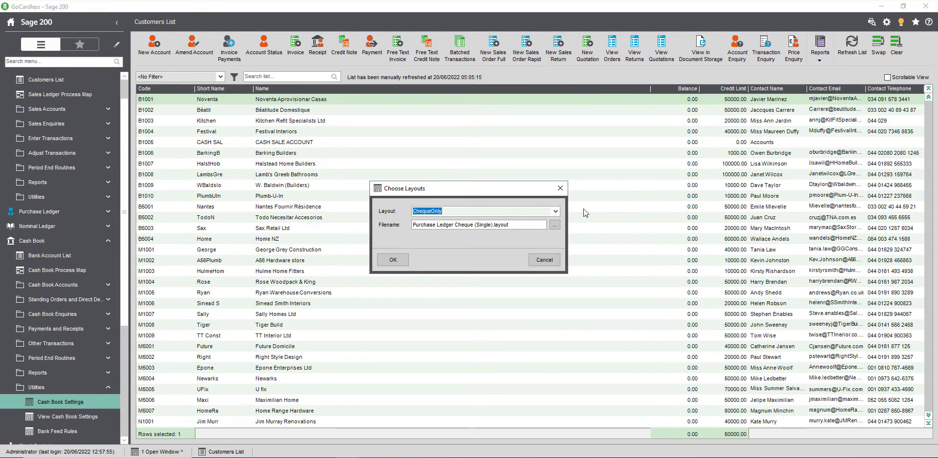
pyautogui.click(556, 211)
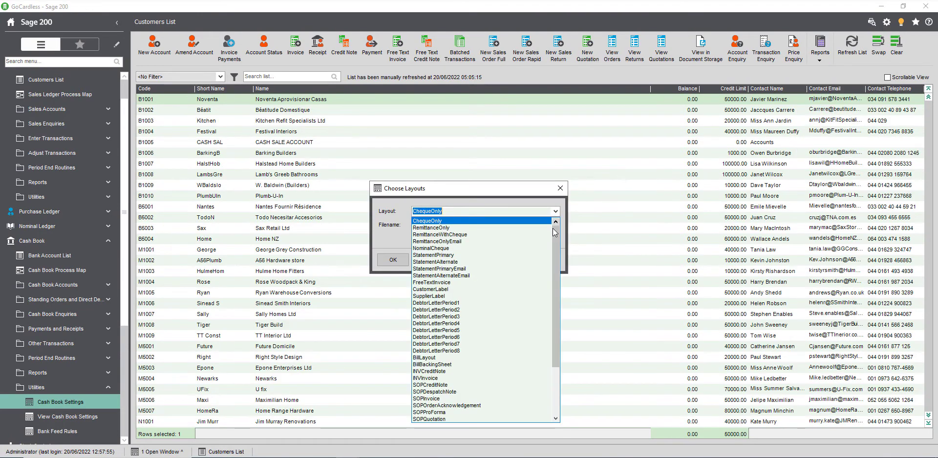
pyautogui.moveTo(556, 248); pyautogui.dragTo(557, 281)
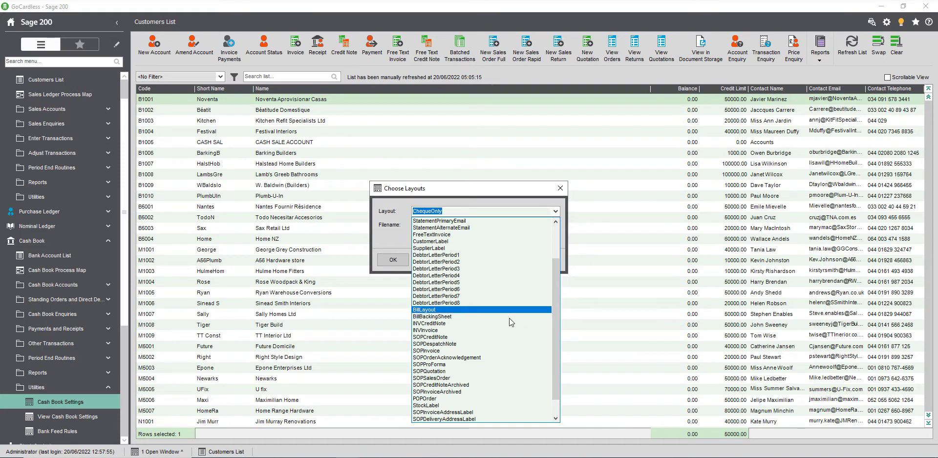
pyautogui.click(465, 351)
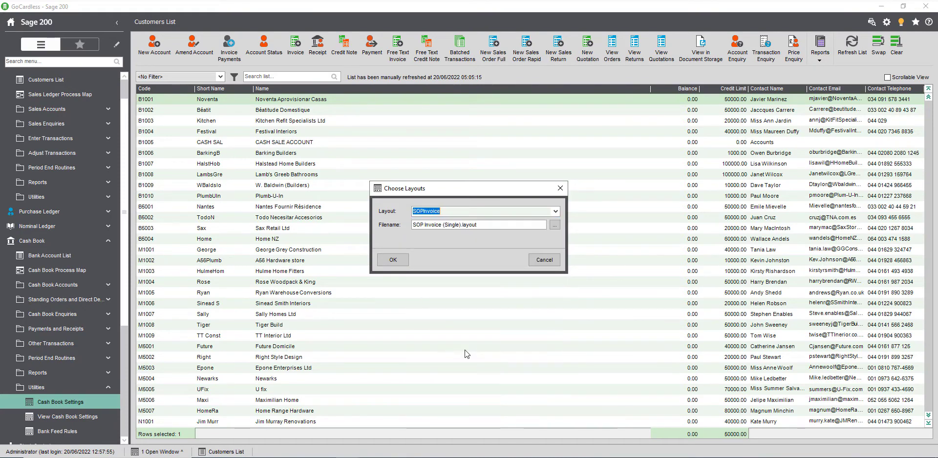
pyautogui.click(554, 225)
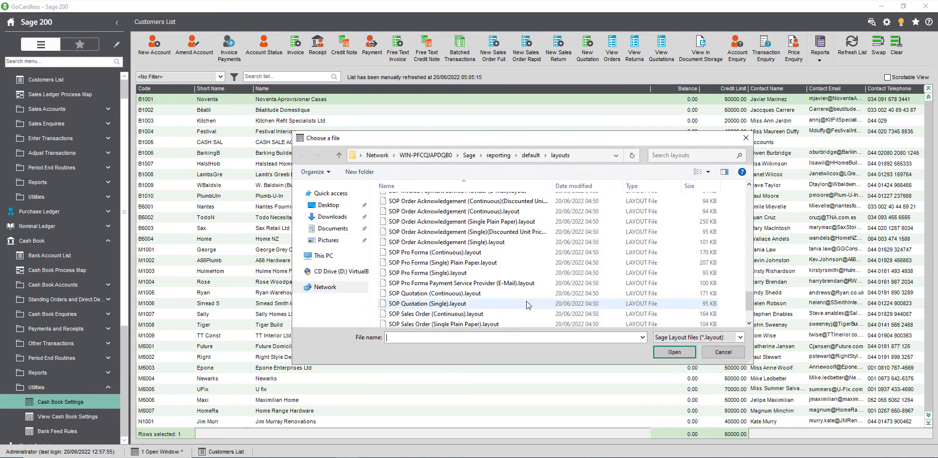
pyautogui.click(750, 185)
pyautogui.click(750, 186)
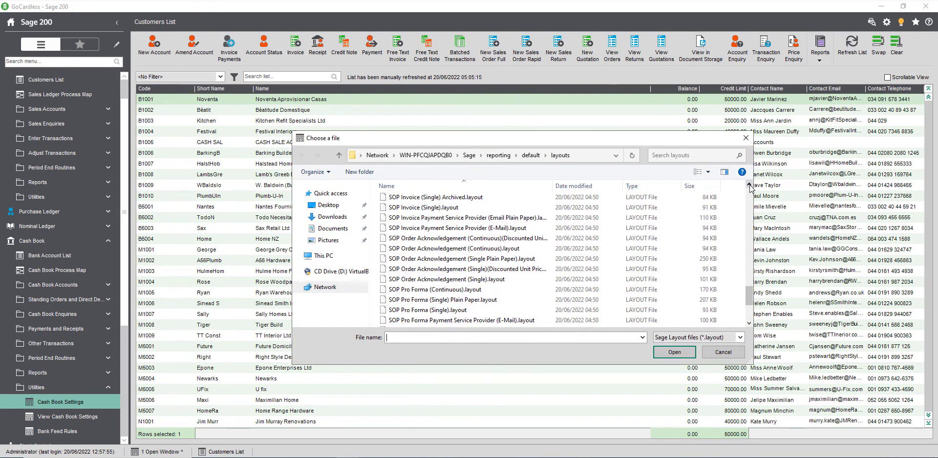
pyautogui.click(461, 222)
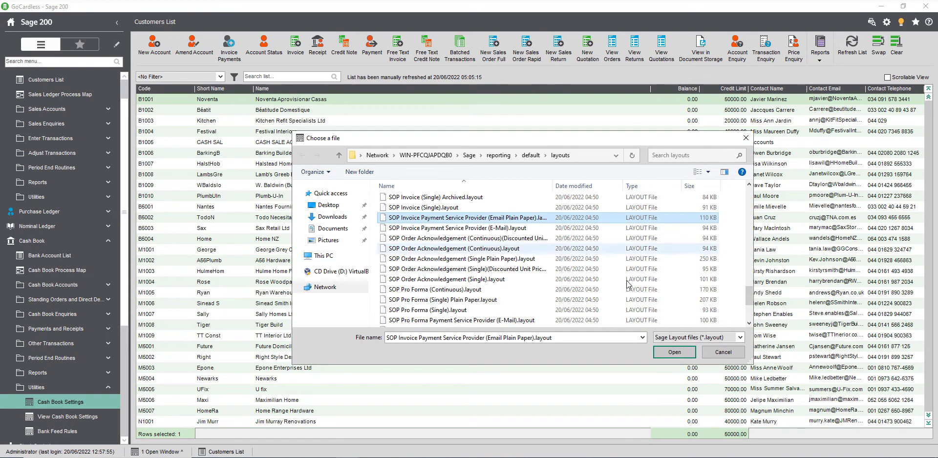
pyautogui.click(673, 351)
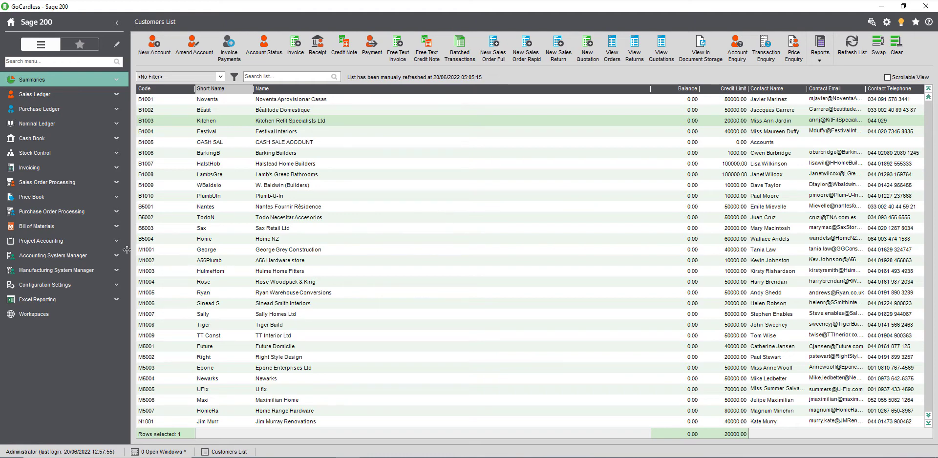
# Open Upload Customers to Invoice Payments from Sales Ledger > Utilities > Ledger Set Up.
pyautogui.click(46, 96)
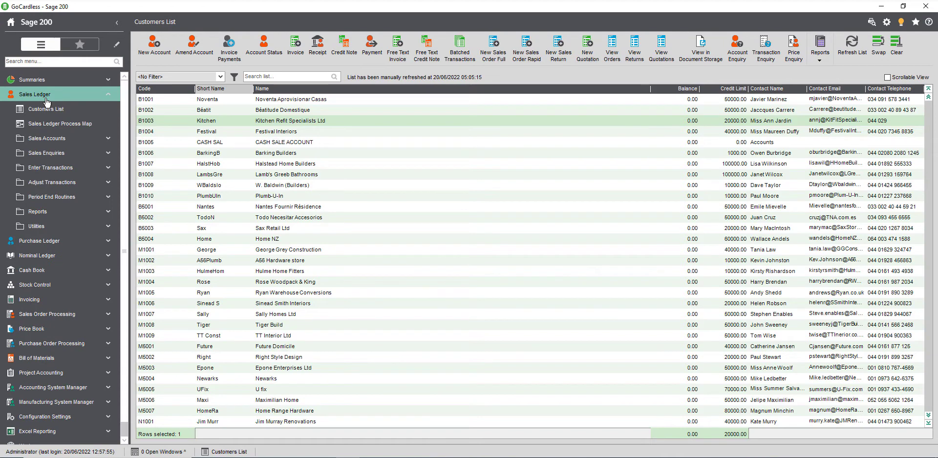
pyautogui.click(71, 230)
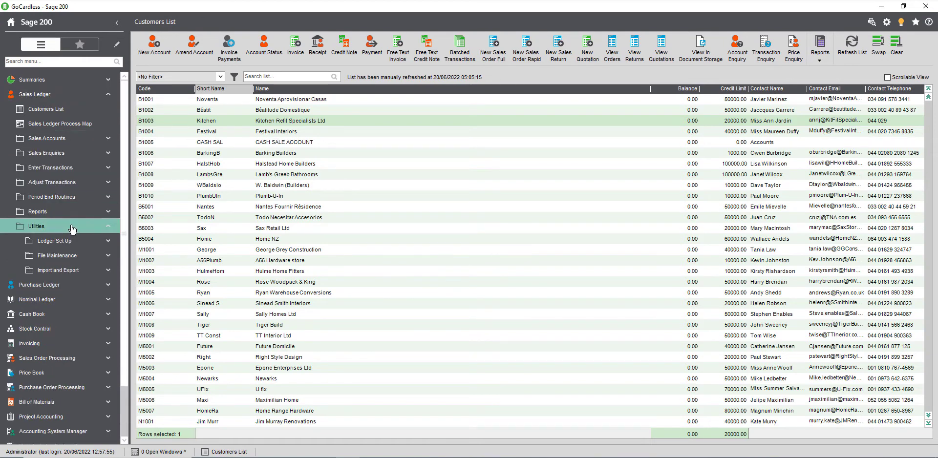
pyautogui.click(82, 244)
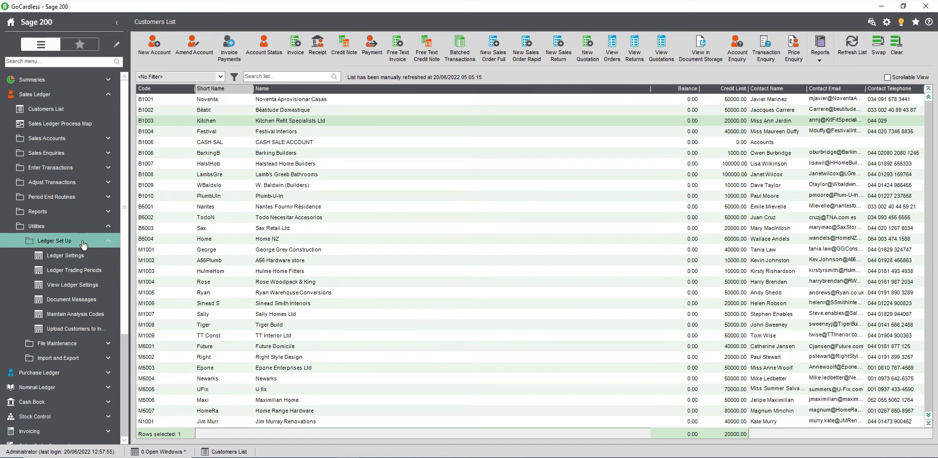
pyautogui.click(92, 334)
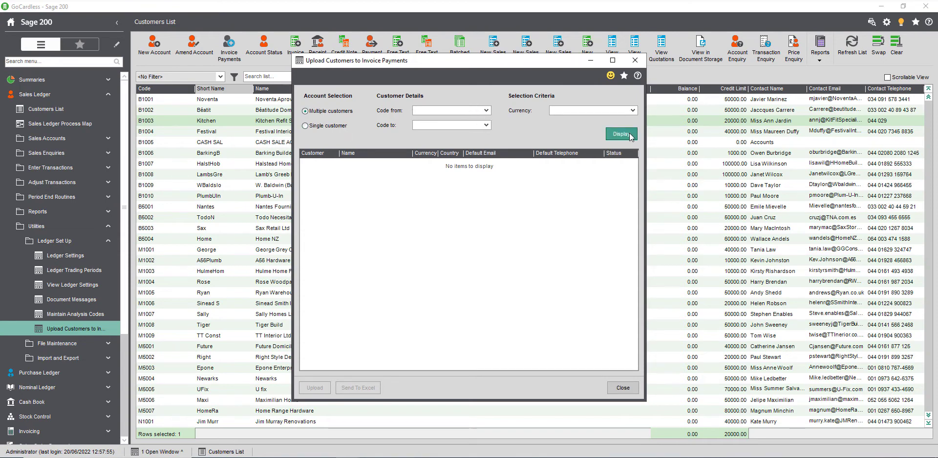
# Display the unsynced customers, upload them, and dismiss the Upload Results message.
pyautogui.click(629, 135)
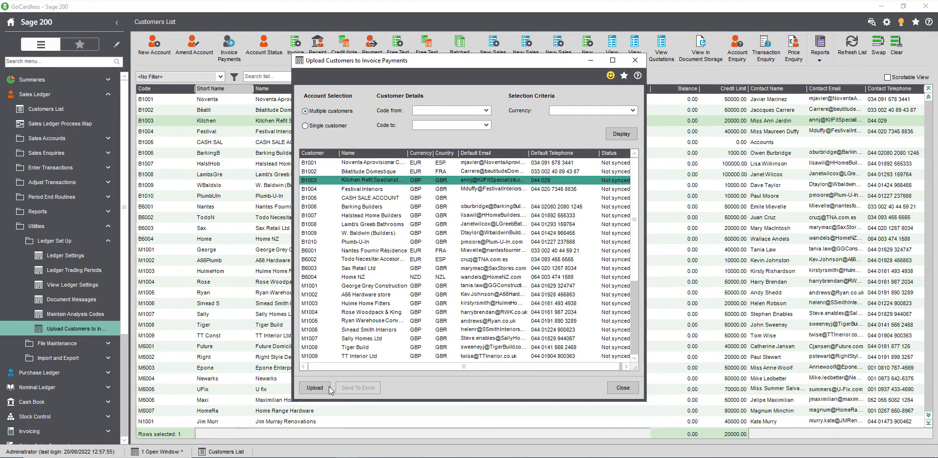
pyautogui.click(315, 388)
pyautogui.press('Return')
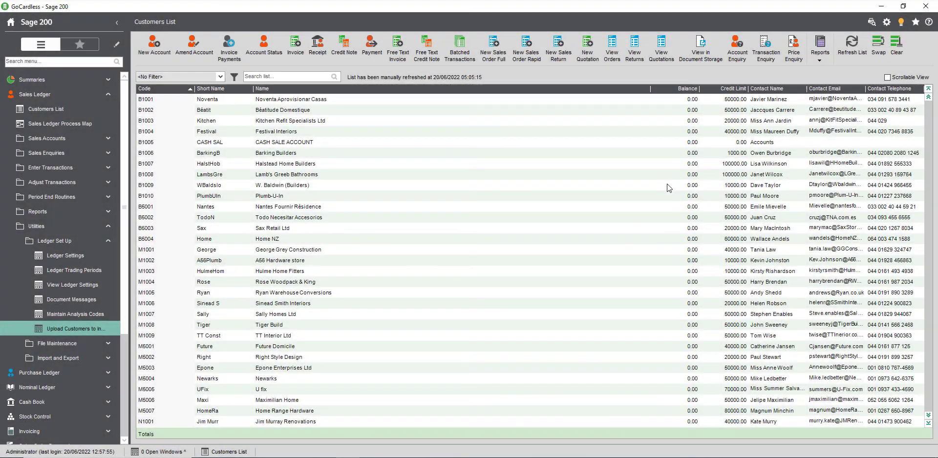
# Add the Payment > Invoice Payments column to the customer list and move it before Balance.
pyautogui.rightClick(561, 93)
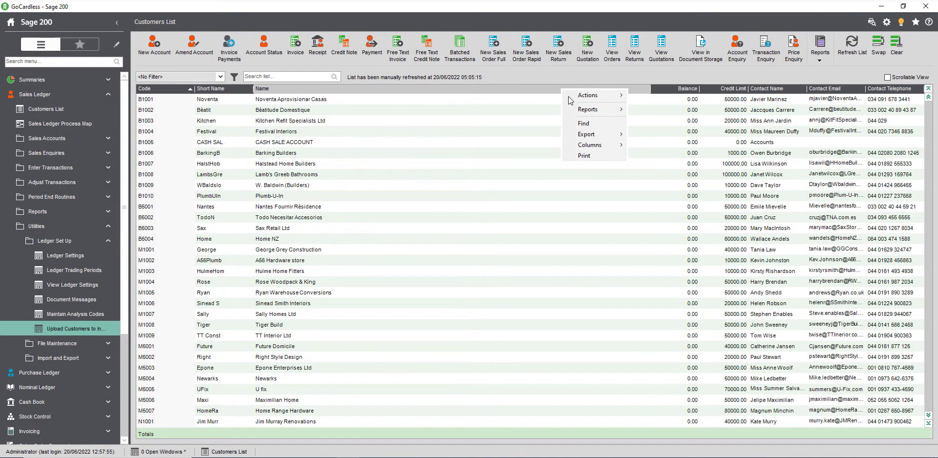
pyautogui.moveTo(606, 145)
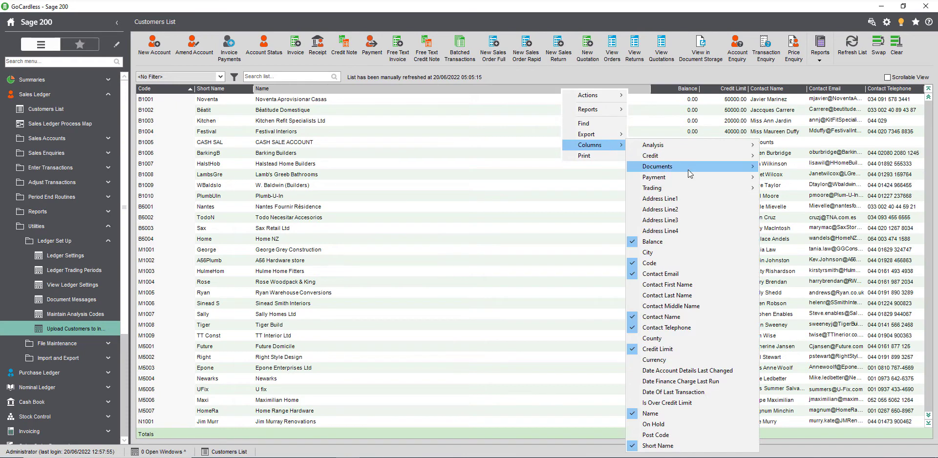
pyautogui.moveTo(690, 176)
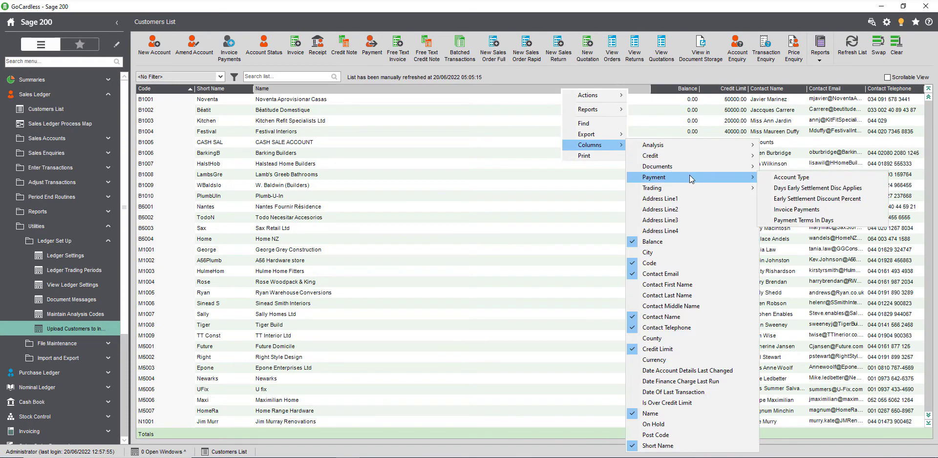
pyautogui.click(806, 211)
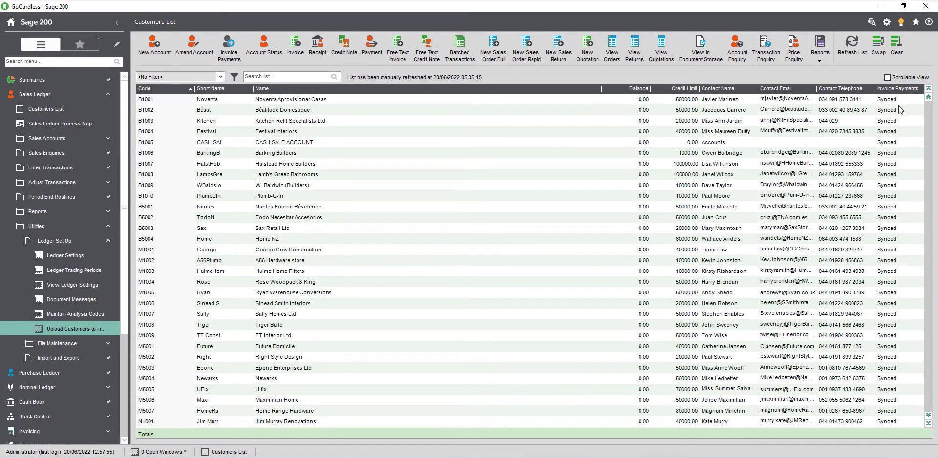
pyautogui.moveTo(900, 90); pyautogui.dragTo(579, 99)
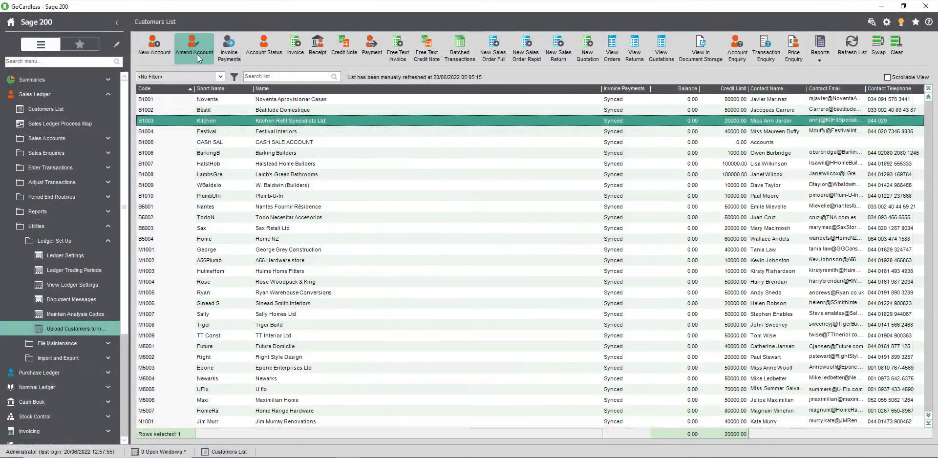
pyautogui.click(197, 54)
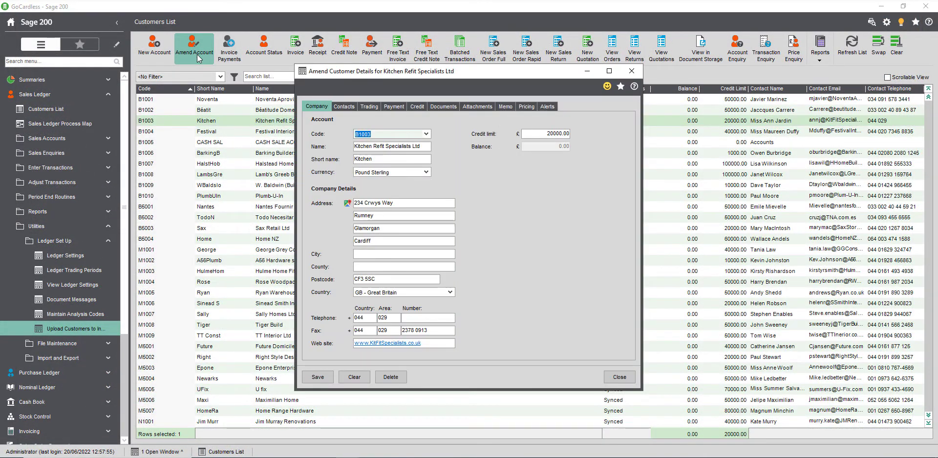
pyautogui.click(393, 106)
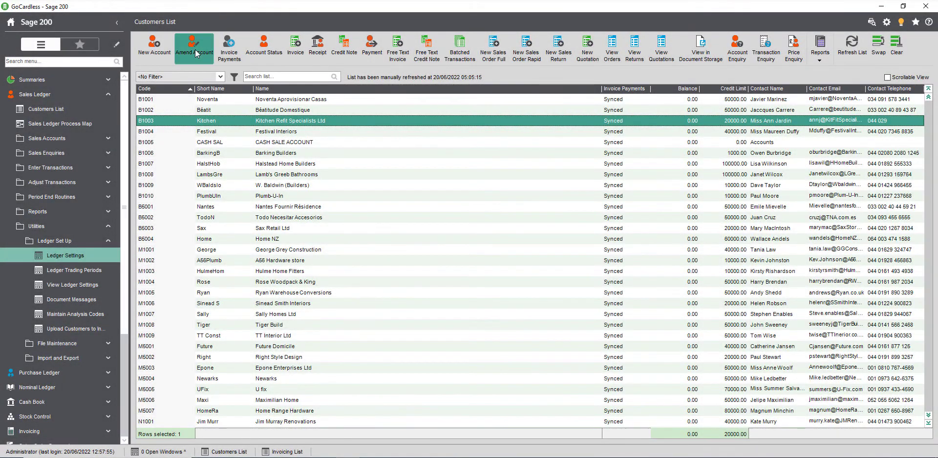
pyautogui.click(196, 54)
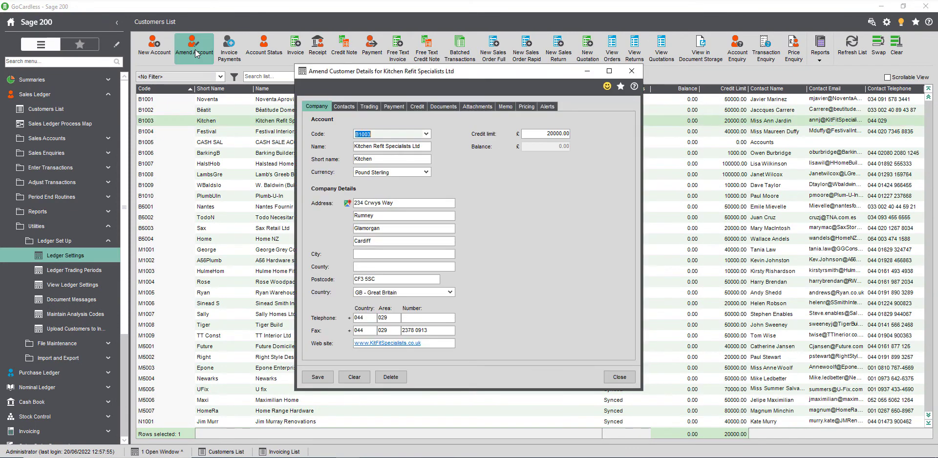
pyautogui.click(394, 106)
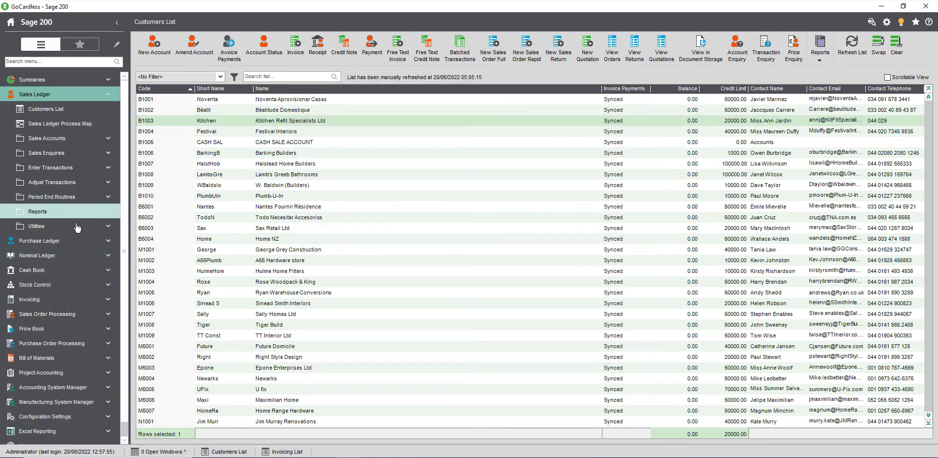
pyautogui.click(77, 227)
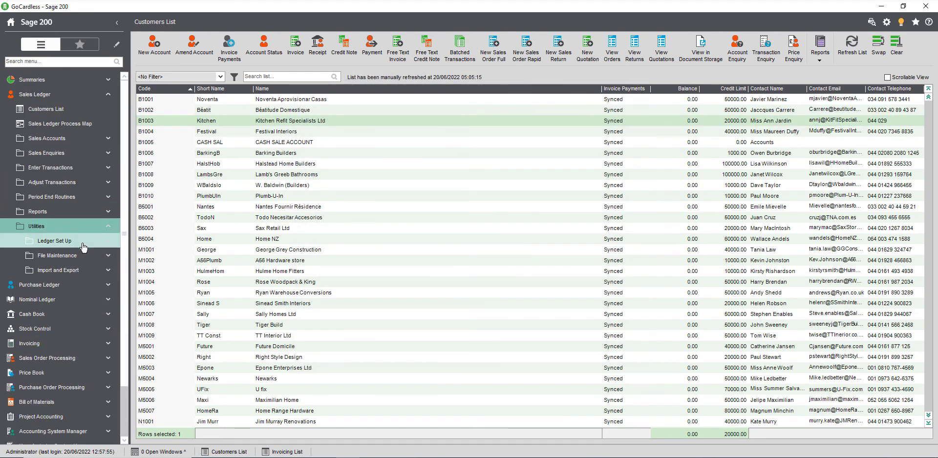
# Open the sales Ledger Settings and view its Customer Defaults tab.
pyautogui.click(80, 242)
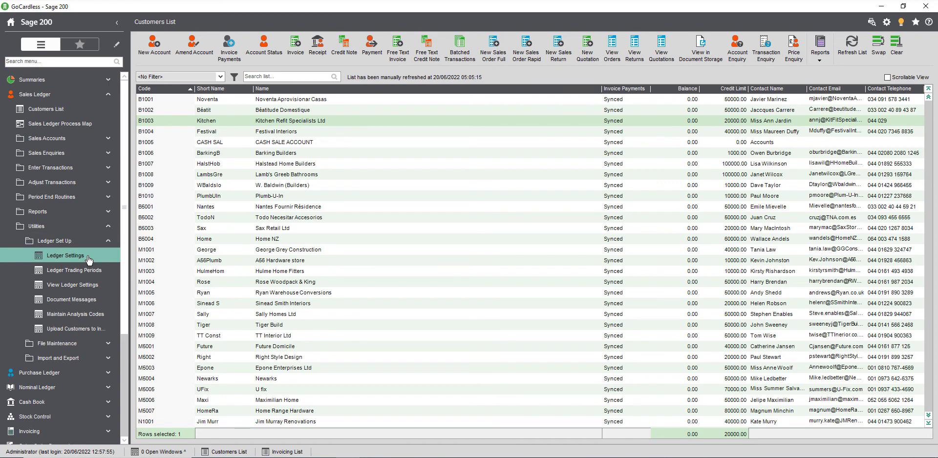
pyautogui.click(88, 259)
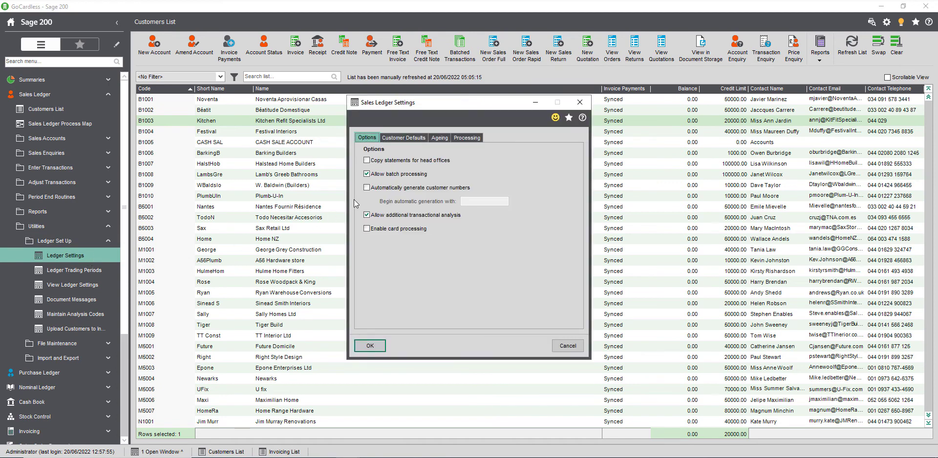
pyautogui.click(417, 138)
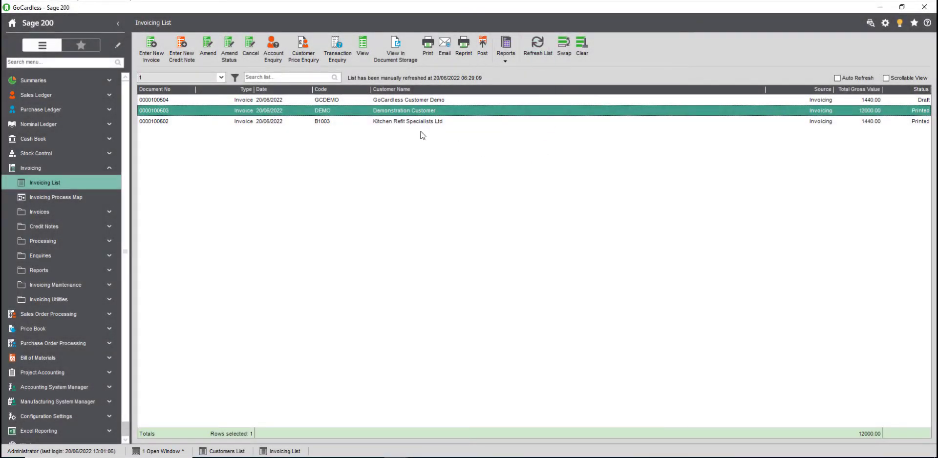
# Print the GoCardless Customer Demo invoice, then follow its PDF Pay Now link to Direct Debit setup.
pyautogui.click(344, 100)
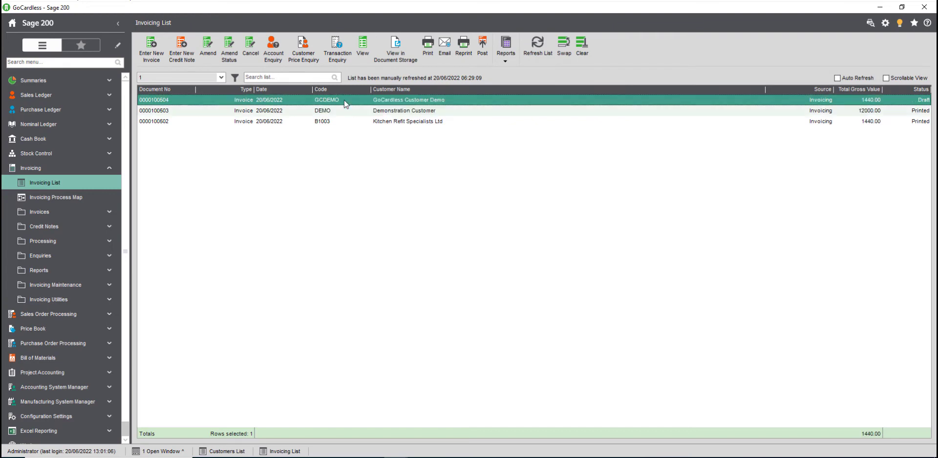
pyautogui.click(428, 45)
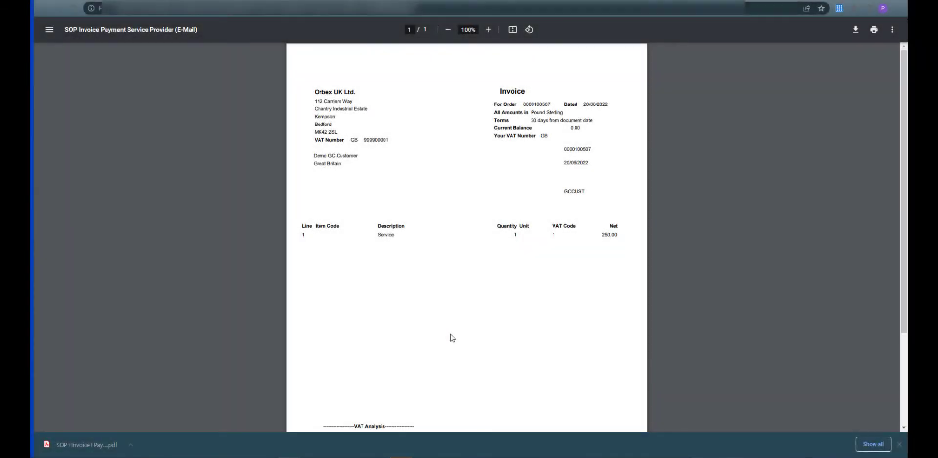
pyautogui.scroll(-3, 450, 337)
pyautogui.scroll(-2, 451, 338)
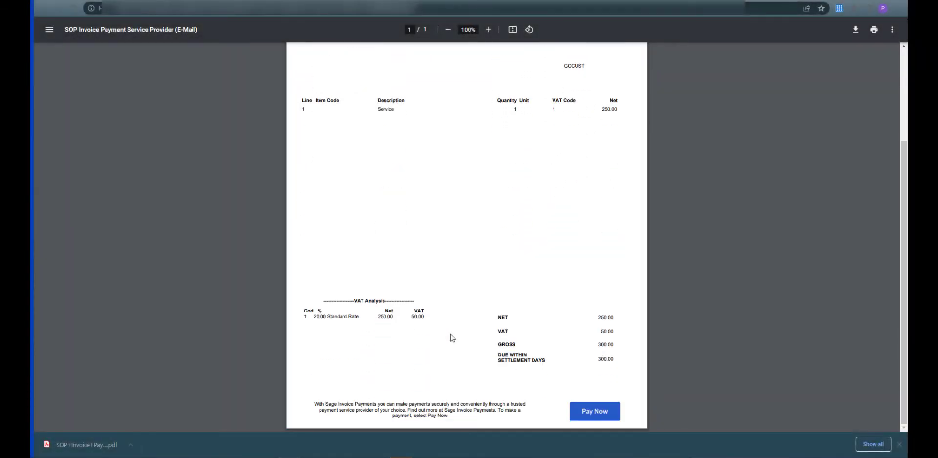
pyautogui.click(593, 412)
pyautogui.click(586, 171)
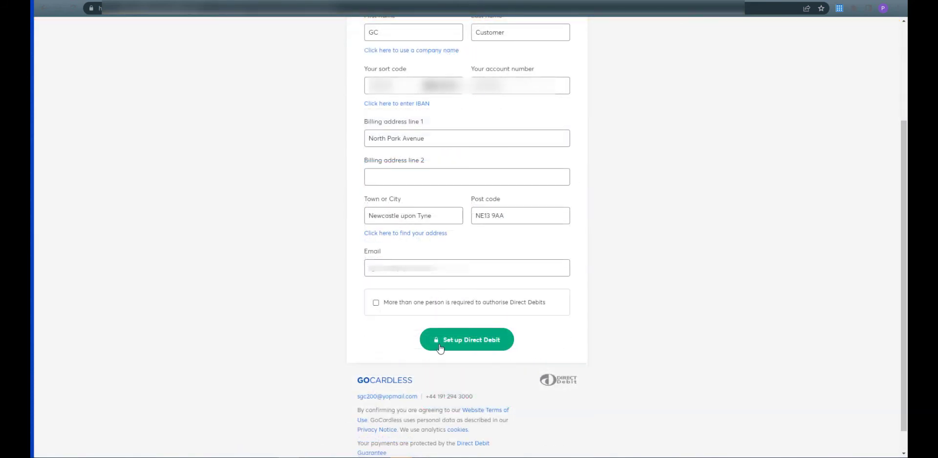
# Submit the customer's bank and address details to set up the Direct Debit mandate.
pyautogui.click(466, 345)
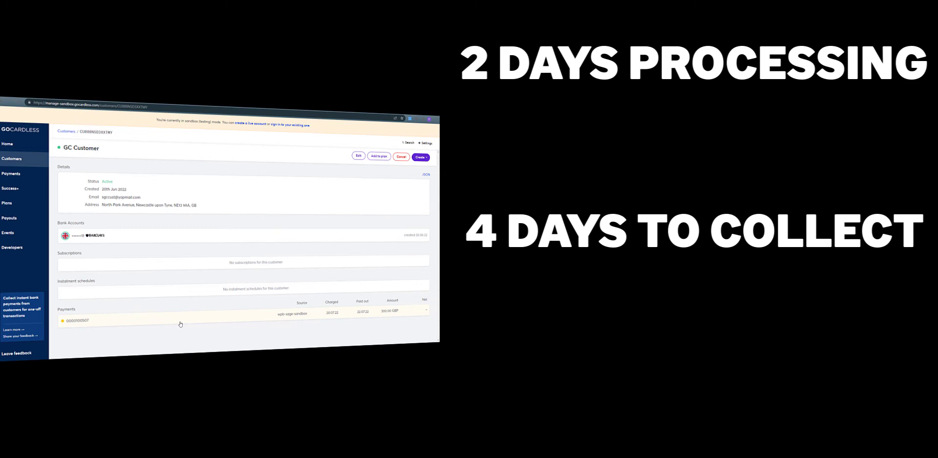
# Browse the GoCardless Payments and Plans pages, then return via Home to the Customers list.
pyautogui.click(15, 175)
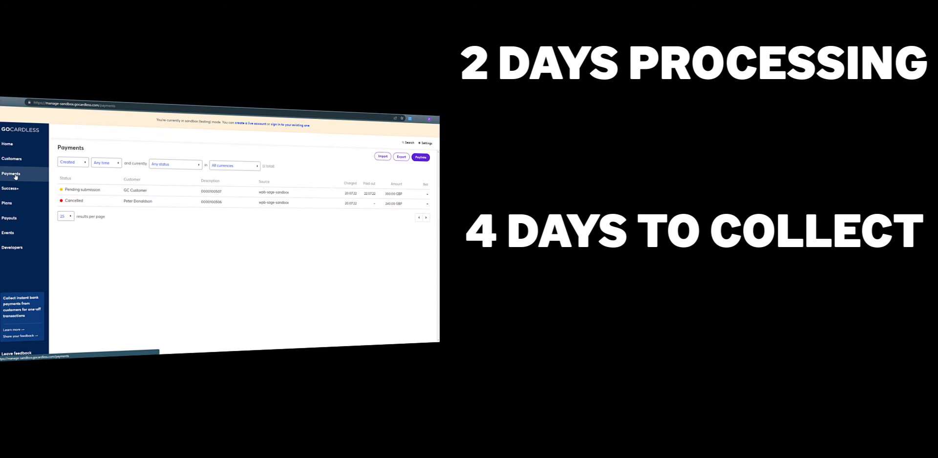
pyautogui.click(17, 206)
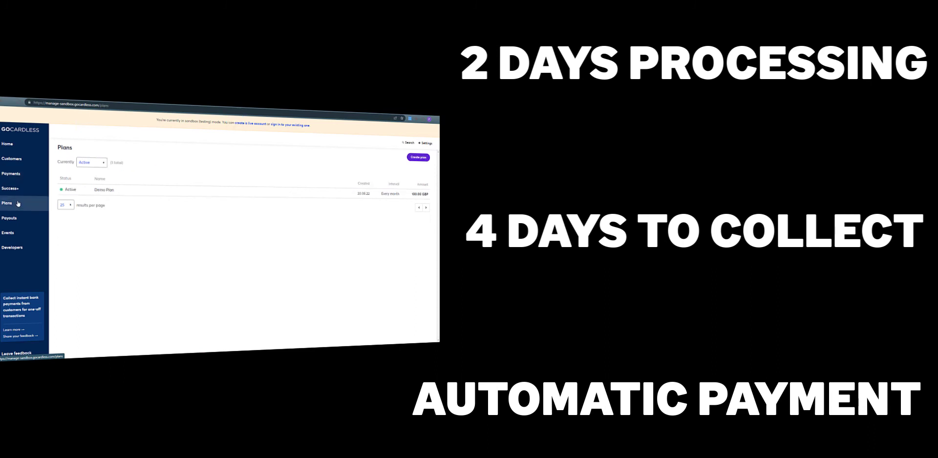
pyautogui.click(21, 146)
pyautogui.click(17, 161)
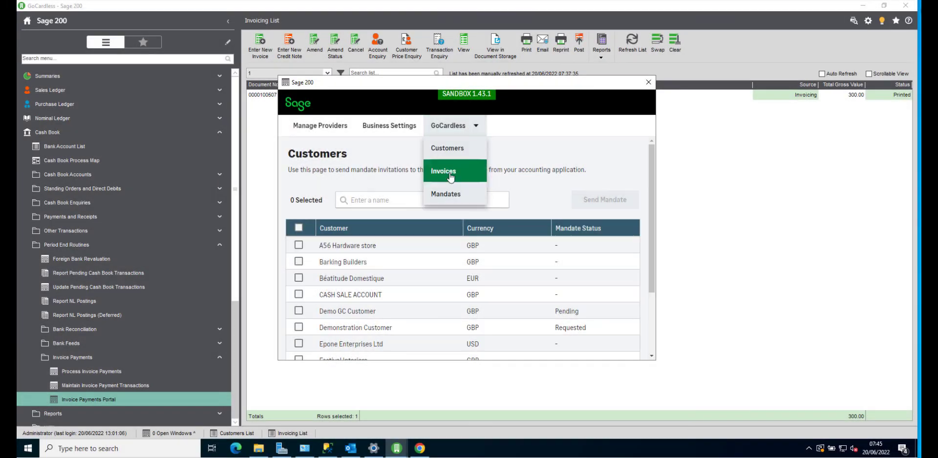
pyautogui.click(444, 171)
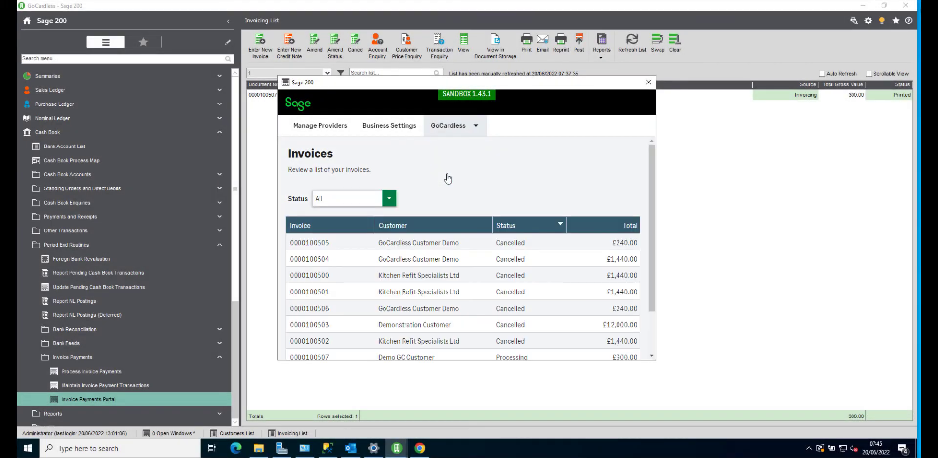